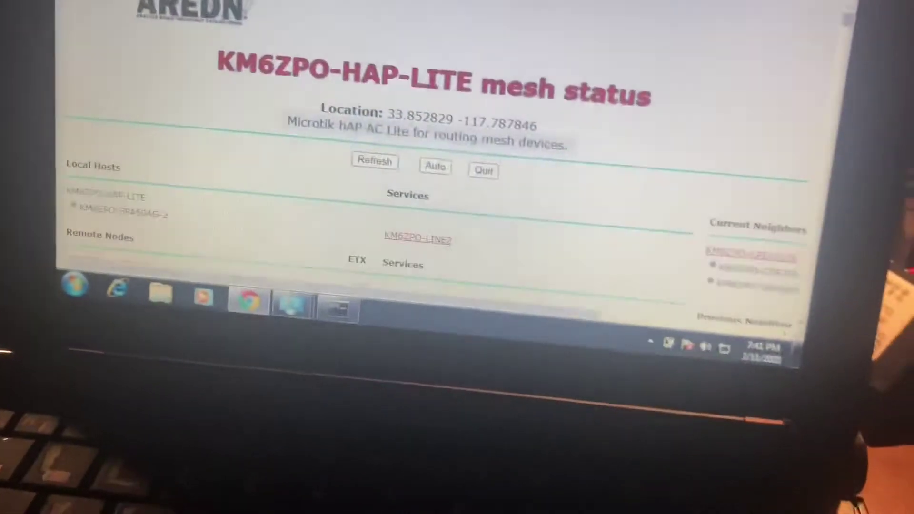
click(821, 236)
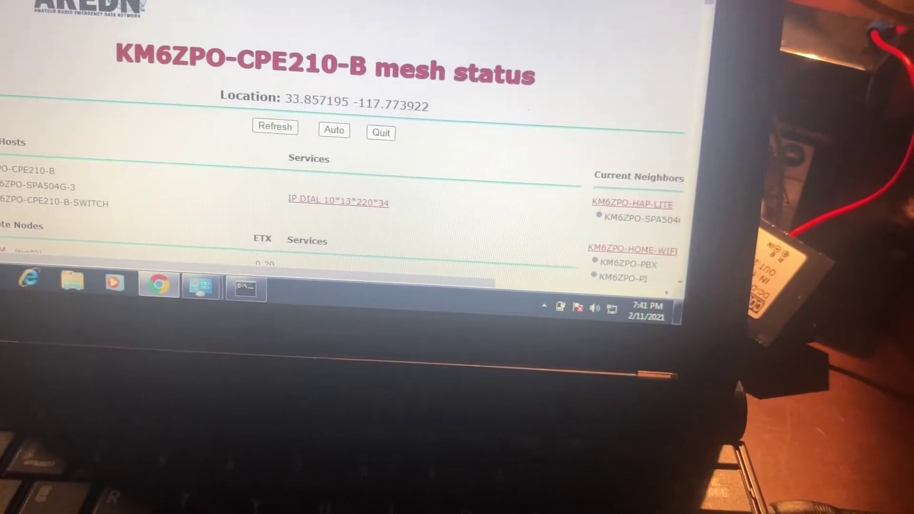